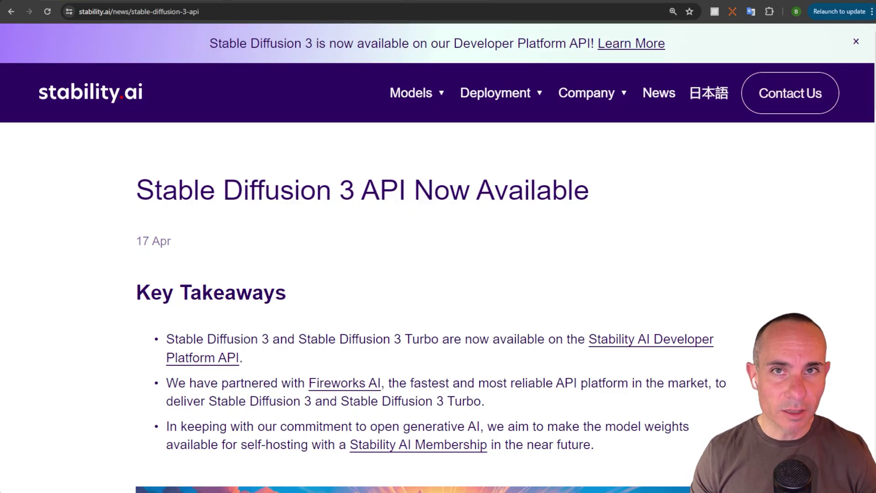
- Load the example prompt of a kangaroo holding a beer, wearing ski goggles and singing silly songs
{"action": "scroll", "coordinate": [438, 306], "scroll_direction": "down", "scroll_amount": 1}
{"action": "scroll", "coordinate": [438, 305], "scroll_direction": "up", "scroll_amount": 1}
{"action": "scroll", "coordinate": [438, 306], "scroll_direction": "down", "scroll_amount": 2}
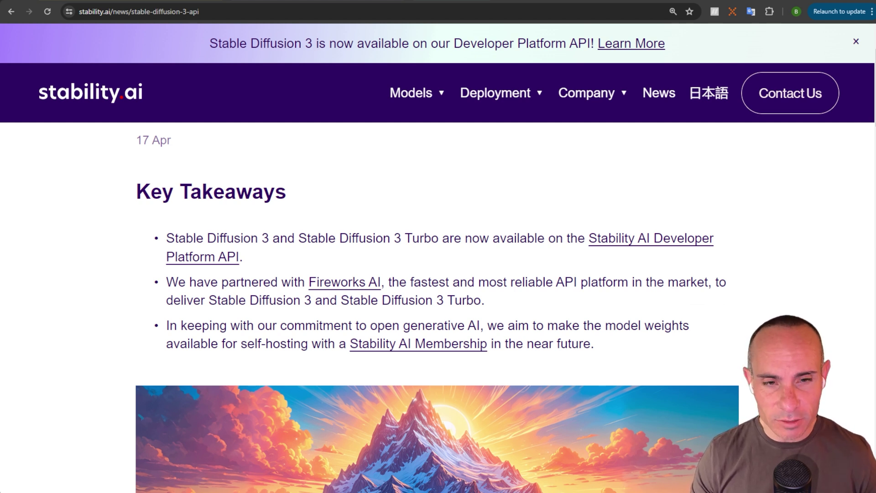
{"action": "scroll", "coordinate": [437, 306], "scroll_direction": "down", "scroll_amount": 1}
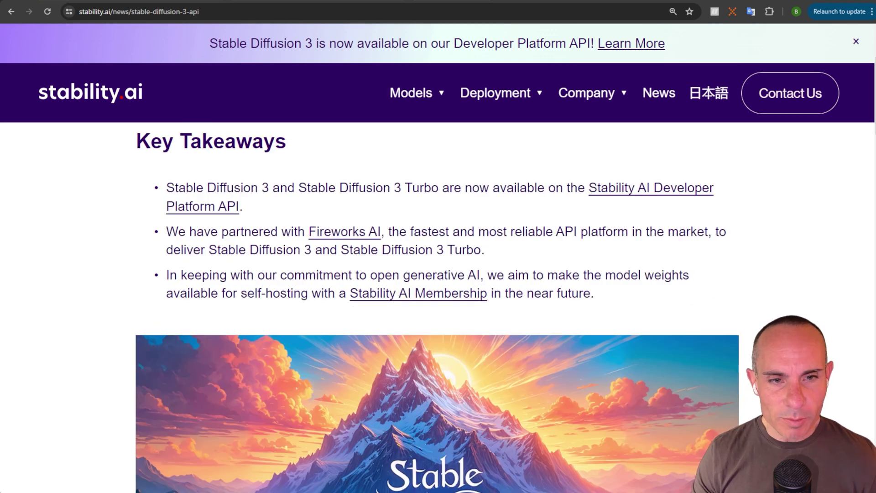
{"action": "left_click_drag", "start_coordinate": [370, 275], "coordinate": [476, 275]}
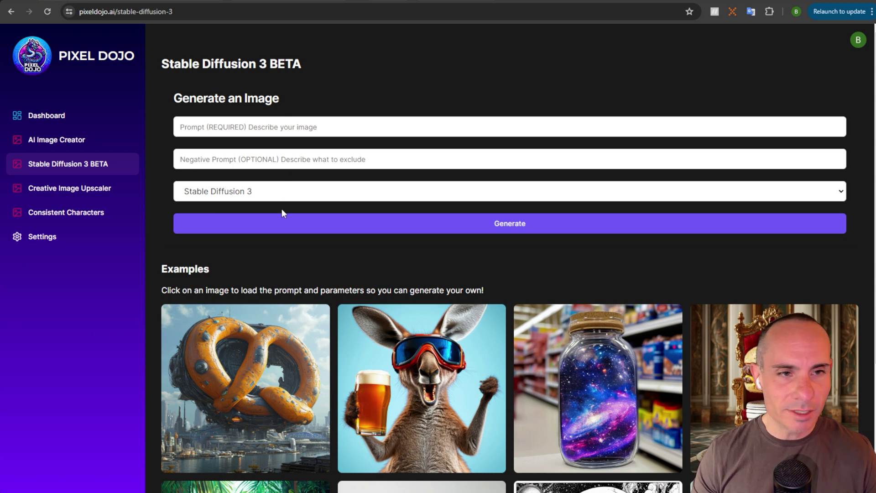
{"action": "scroll", "coordinate": [379, 266], "scroll_direction": "down", "scroll_amount": 4}
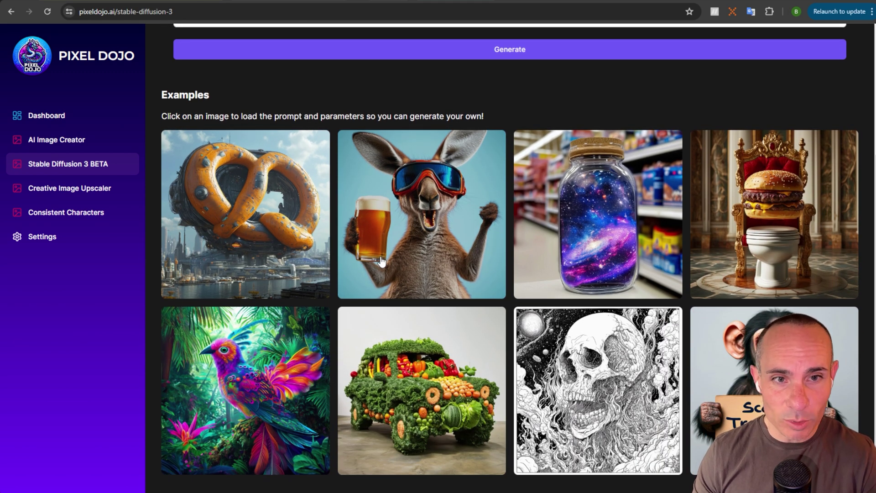
{"action": "left_click", "coordinate": [424, 258]}
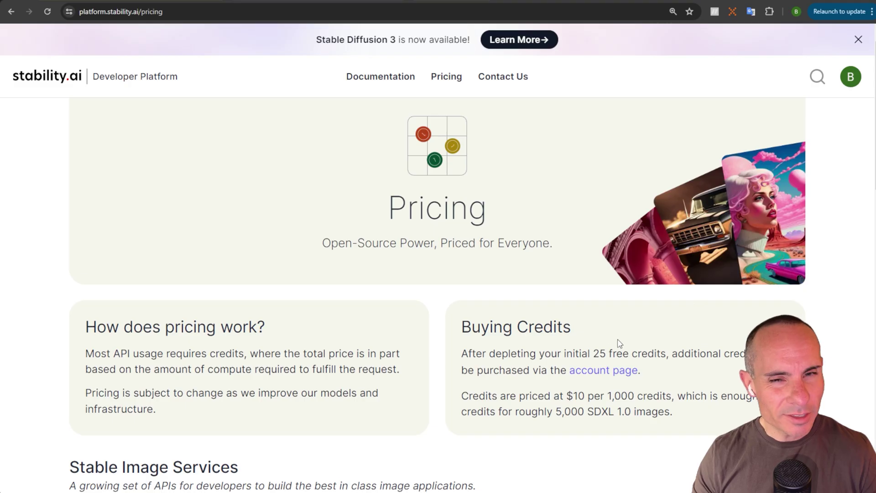
{"action": "scroll", "coordinate": [618, 343], "scroll_direction": "down", "scroll_amount": 5}
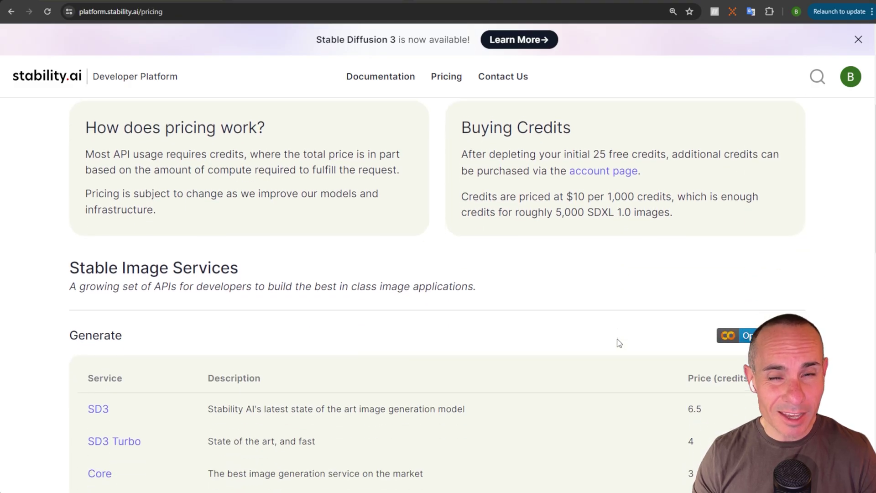
{"action": "scroll", "coordinate": [616, 338], "scroll_direction": "down", "scroll_amount": 15}
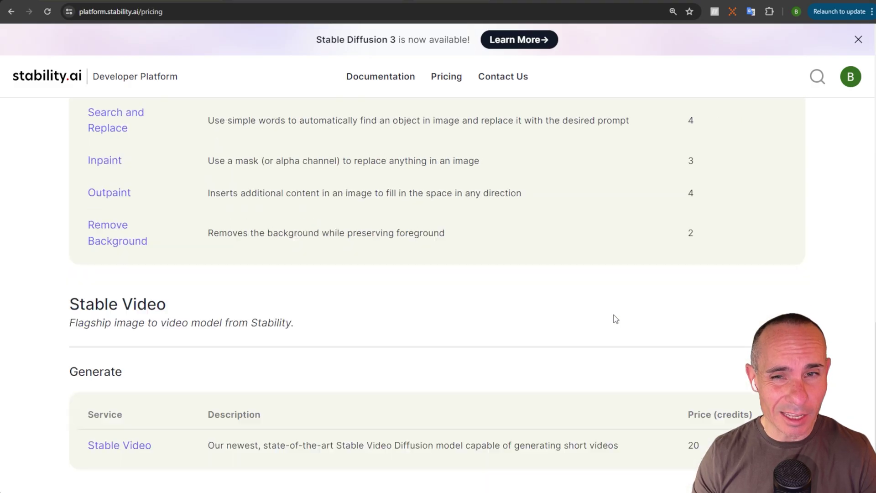
{"action": "scroll", "coordinate": [615, 318], "scroll_direction": "up", "scroll_amount": 5}
{"action": "scroll", "coordinate": [614, 318], "scroll_direction": "up", "scroll_amount": 2}
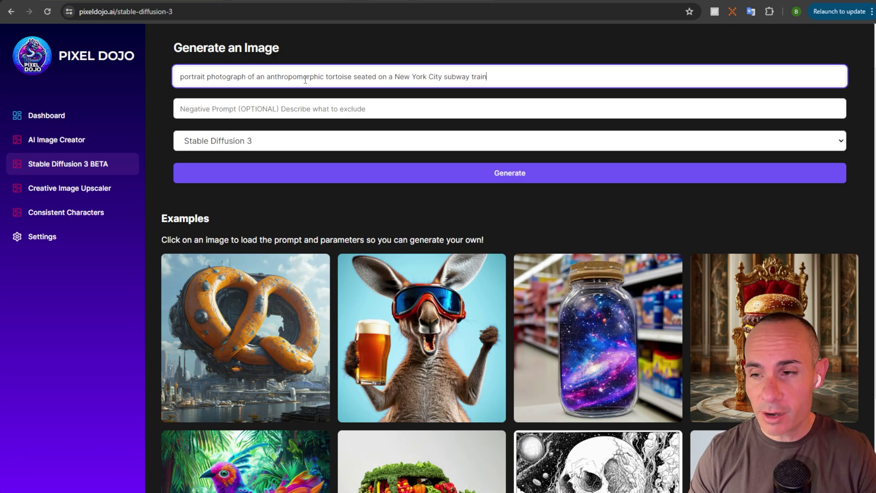
- Generate the Stable Diffusion 3 image of the tortoise seated on a New York subway train
{"action": "left_click", "coordinate": [505, 173]}
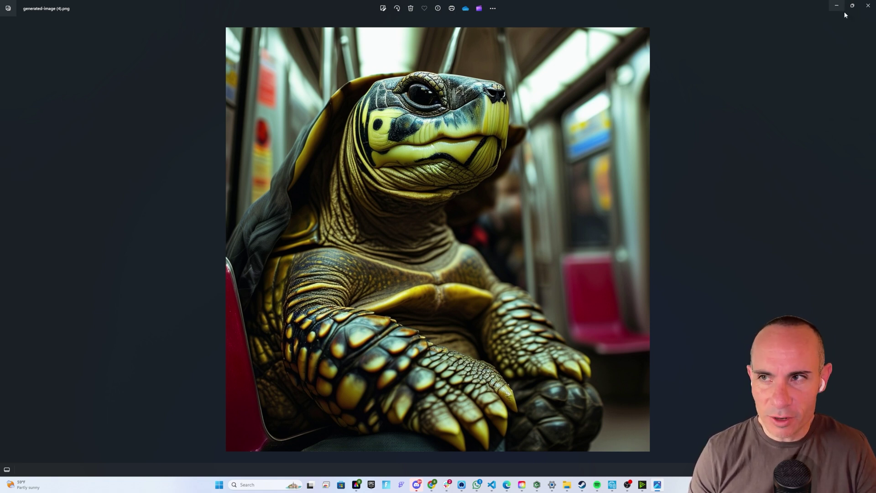
- Return from the tortoise image to the Stability AI article's three example prompts
{"action": "mouse_move", "coordinate": [851, 7]}
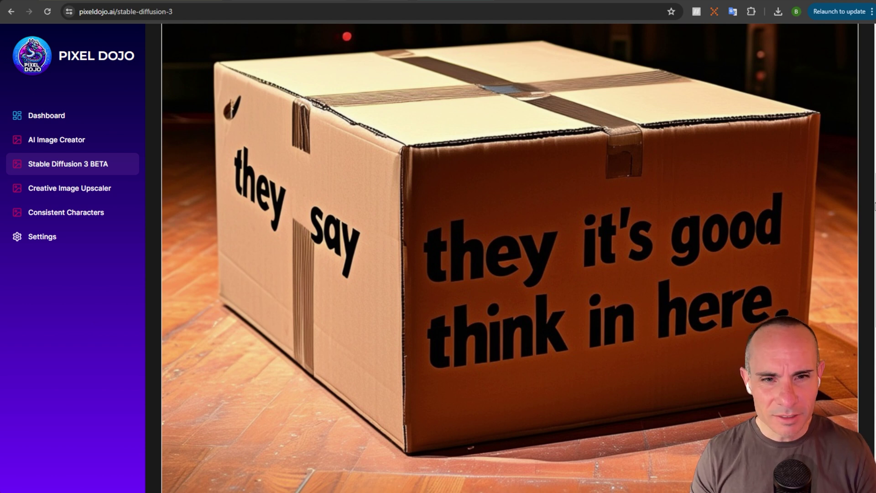
- Regenerate the cardboard-box-on-a-theater-stage image and inspect its jumbled lettering
{"action": "left_click", "coordinate": [519, 137]}
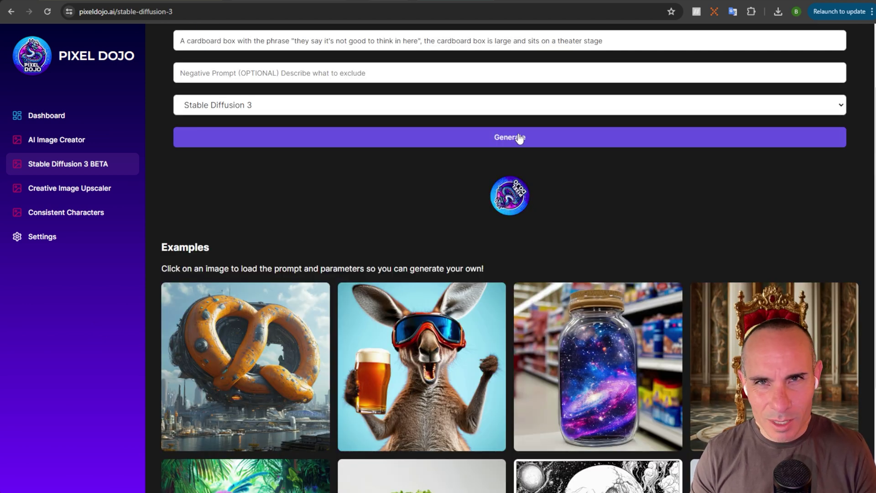
{"action": "scroll", "coordinate": [864, 210], "scroll_direction": "down", "scroll_amount": 4}
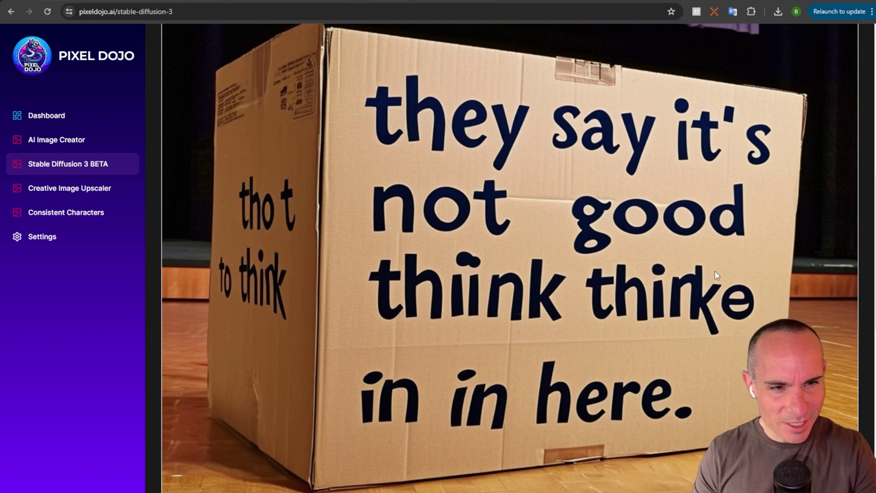
{"action": "scroll", "coordinate": [713, 272], "scroll_direction": "up", "scroll_amount": 6}
{"action": "scroll", "coordinate": [713, 273], "scroll_direction": "up", "scroll_amount": 3}
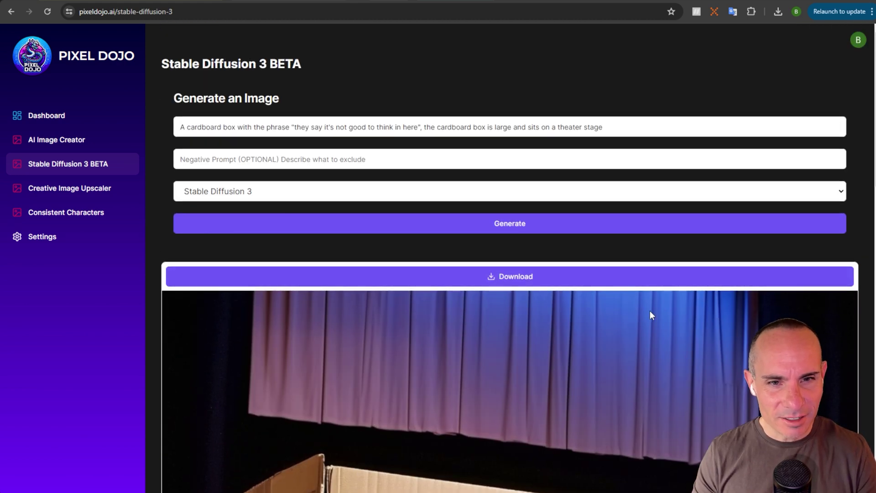
- Generate two more cardboard box images; the latest reads 'they say it's's not good to think in here'
{"action": "left_click", "coordinate": [524, 225]}
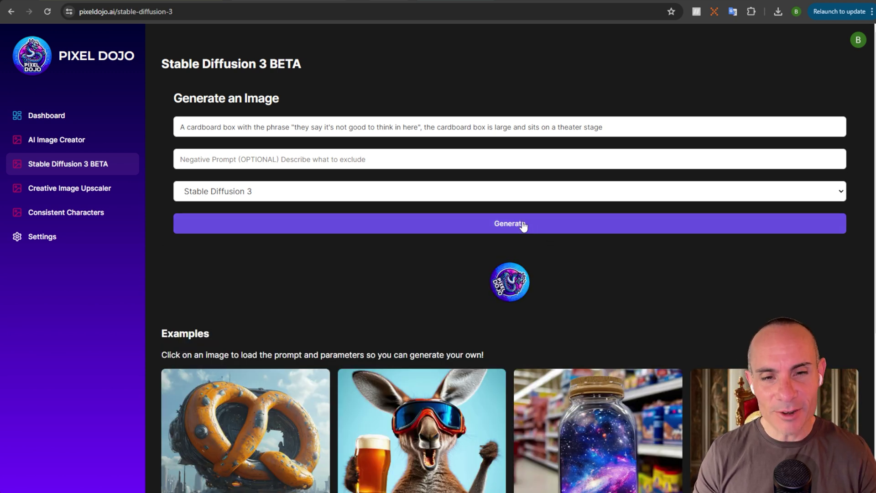
{"action": "scroll", "coordinate": [714, 266], "scroll_direction": "down", "scroll_amount": 5}
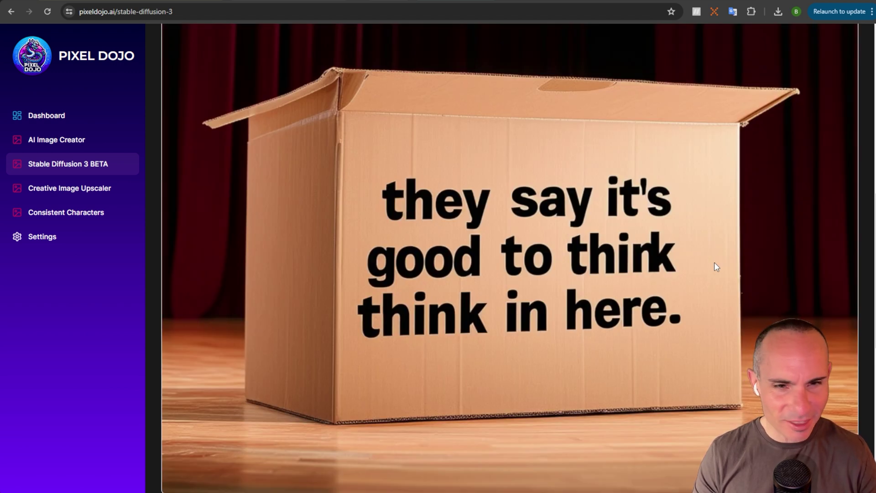
{"action": "left_click_drag", "start_coordinate": [871, 235], "coordinate": [865, 99]}
{"action": "left_click", "coordinate": [528, 203]}
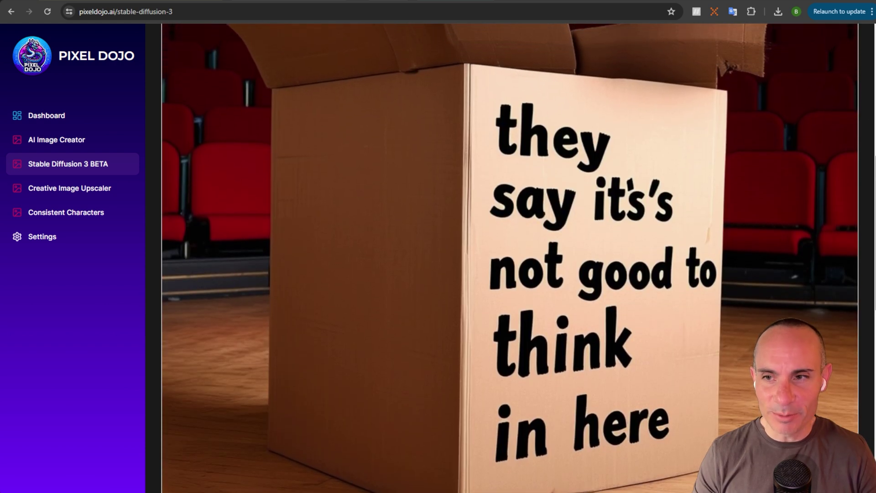
{"action": "scroll", "coordinate": [510, 258], "scroll_direction": "down", "scroll_amount": 1}
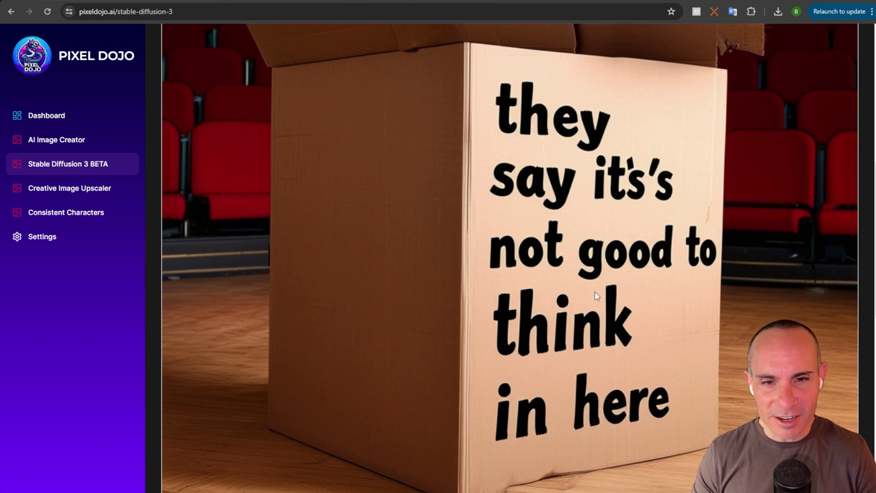
{"action": "scroll", "coordinate": [472, 205], "scroll_direction": "up", "scroll_amount": 8}
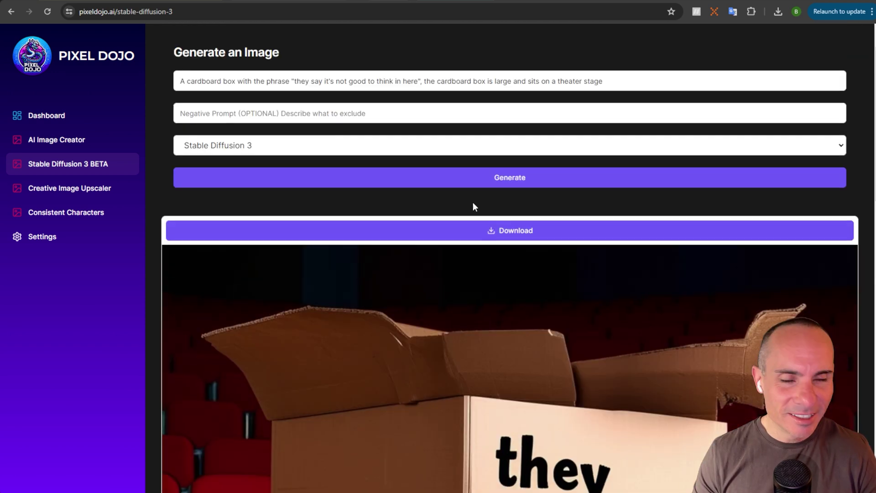
- Render the cardboard box prompt with Stable Diffusion 3 Turbo and compare its garbled lettering
{"action": "left_click", "coordinate": [259, 175]}
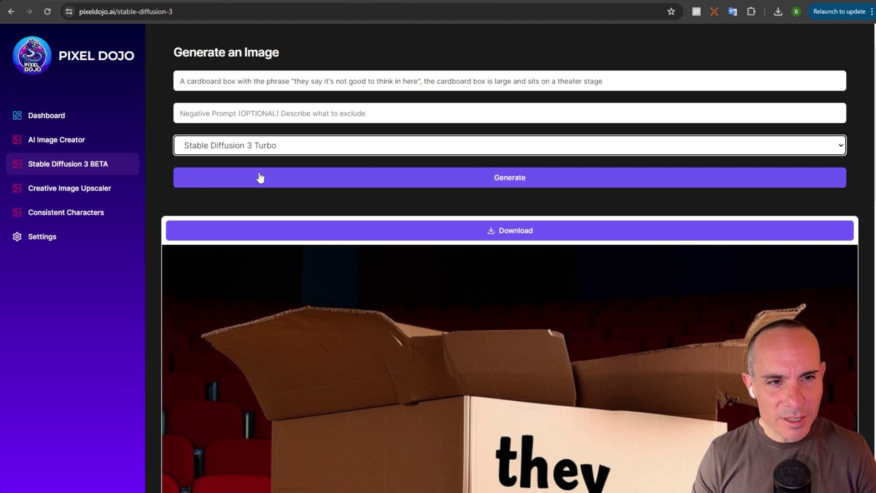
{"action": "left_click", "coordinate": [495, 181]}
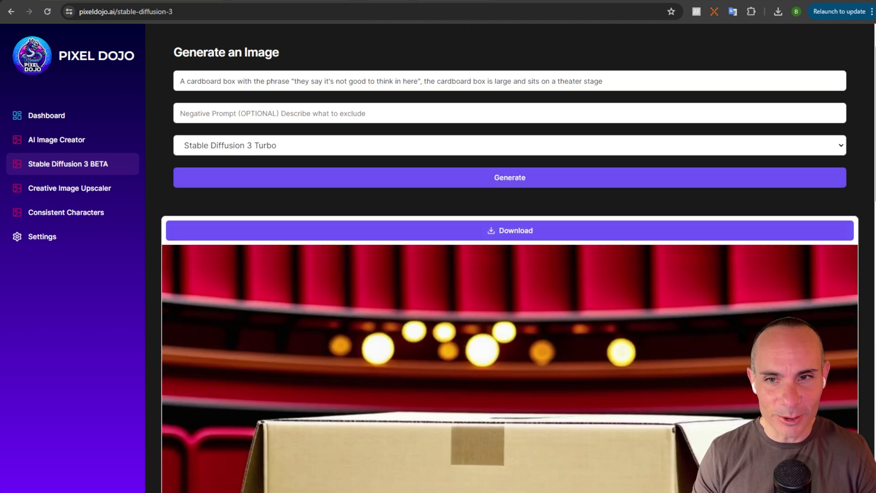
{"action": "scroll", "coordinate": [510, 258], "scroll_direction": "down", "scroll_amount": 8}
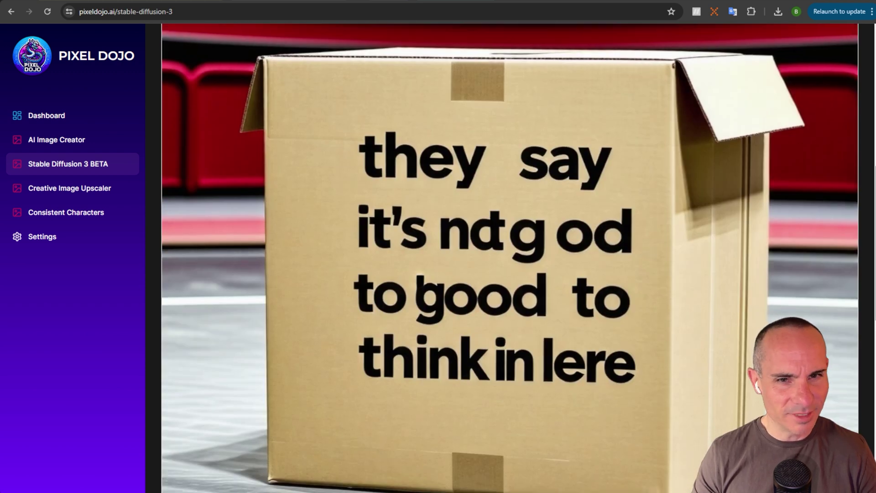
{"action": "scroll", "coordinate": [509, 257], "scroll_direction": "down", "scroll_amount": 1}
{"action": "scroll", "coordinate": [509, 258], "scroll_direction": "up", "scroll_amount": 5}
{"action": "scroll", "coordinate": [510, 258], "scroll_direction": "down", "scroll_amount": 6}
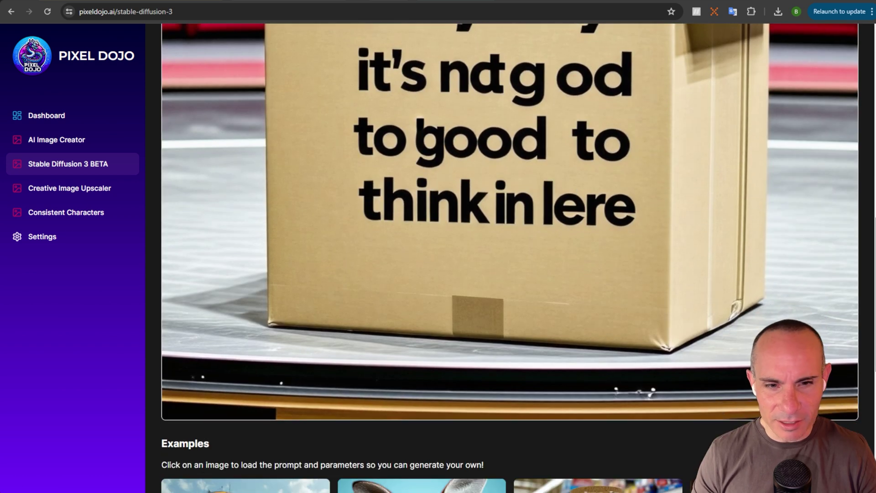
{"action": "scroll", "coordinate": [509, 257], "scroll_direction": "up", "scroll_amount": 3}
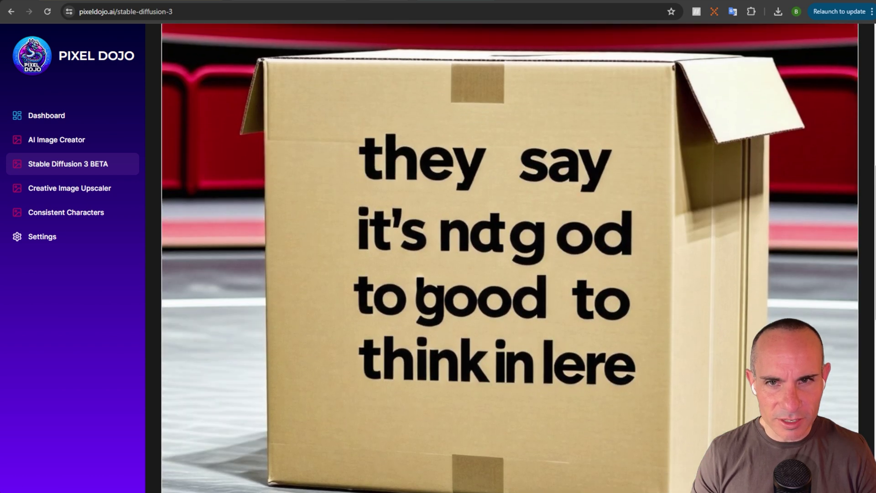
{"action": "scroll", "coordinate": [509, 258], "scroll_direction": "down", "scroll_amount": 4}
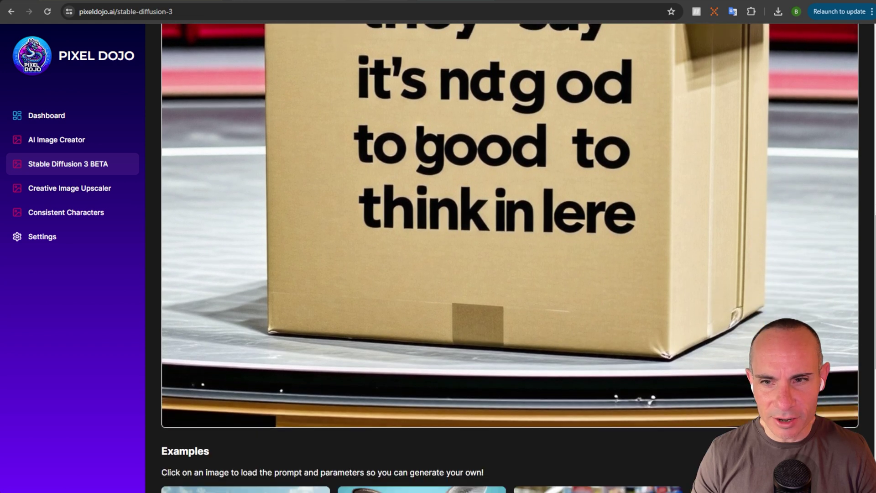
{"action": "scroll", "coordinate": [509, 258], "scroll_direction": "up", "scroll_amount": 6}
{"action": "scroll", "coordinate": [509, 258], "scroll_direction": "down", "scroll_amount": 4}
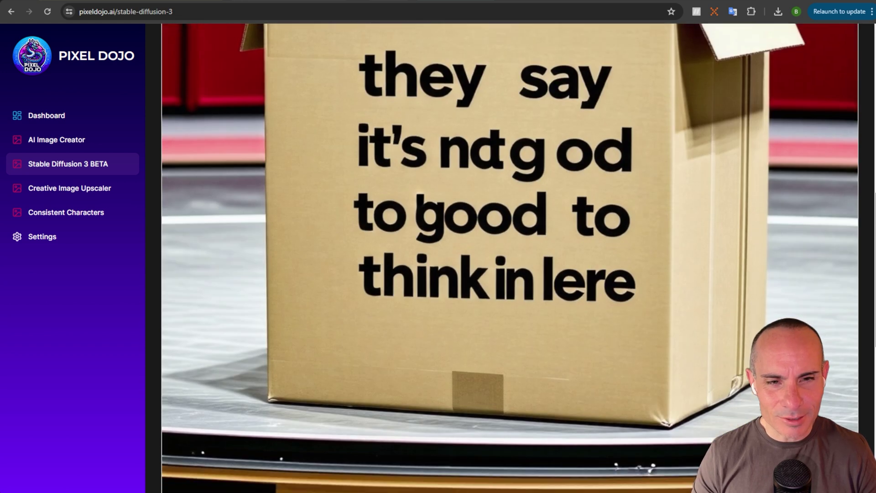
{"action": "scroll", "coordinate": [510, 257], "scroll_direction": "up", "scroll_amount": 3}
{"action": "scroll", "coordinate": [510, 258], "scroll_direction": "up", "scroll_amount": 2}
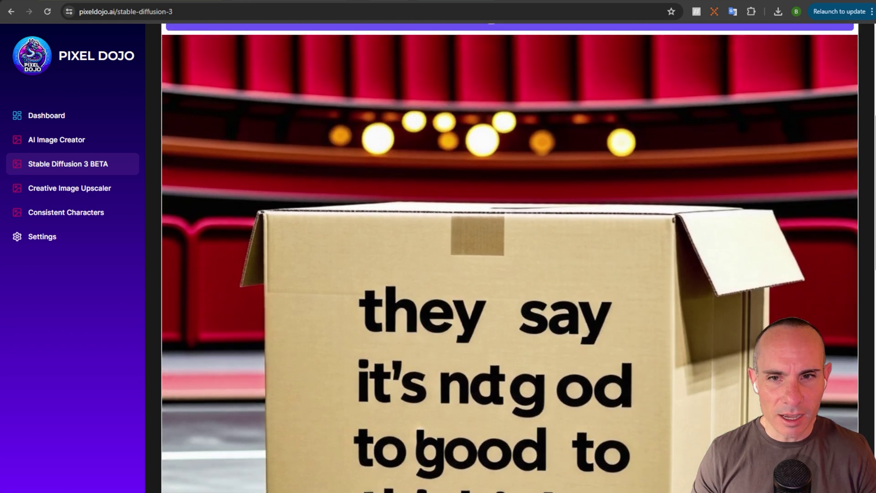
{"action": "scroll", "coordinate": [510, 258], "scroll_direction": "down", "scroll_amount": 2}
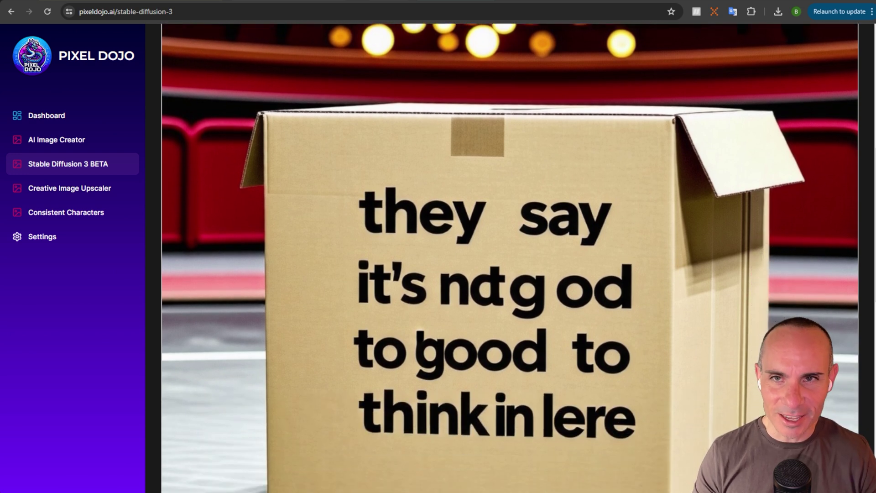
- Load the pretzel-shaped alien spaceship example prompt and select Stable Diffusion 3
{"action": "scroll", "coordinate": [458, 248], "scroll_direction": "down", "scroll_amount": 7}
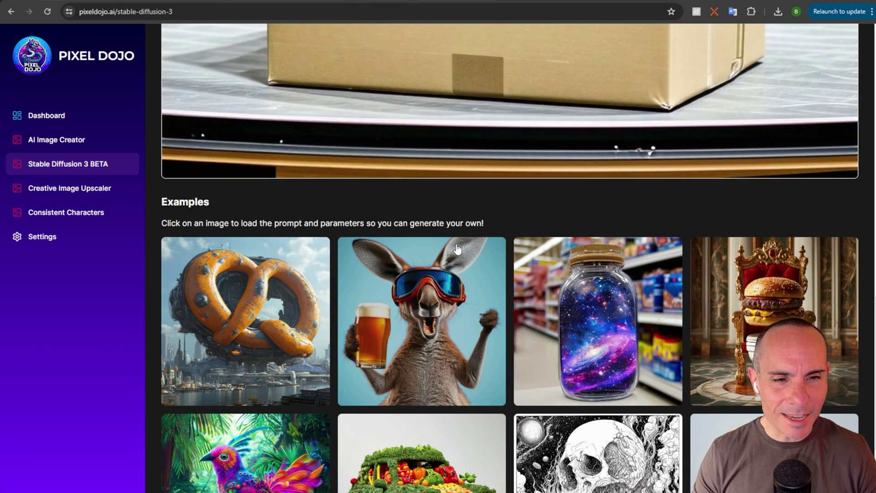
{"action": "left_click", "coordinate": [246, 320]}
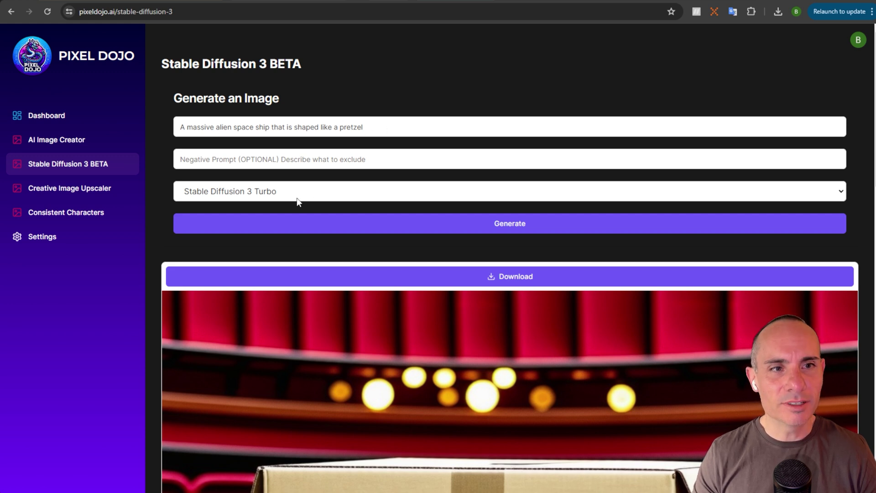
{"action": "left_click", "coordinate": [274, 197]}
{"action": "left_click", "coordinate": [456, 213]}
- Generate the pretzel spaceship image and review the ring-shaped ship over snowy desert mountains
{"action": "left_click", "coordinate": [524, 228]}
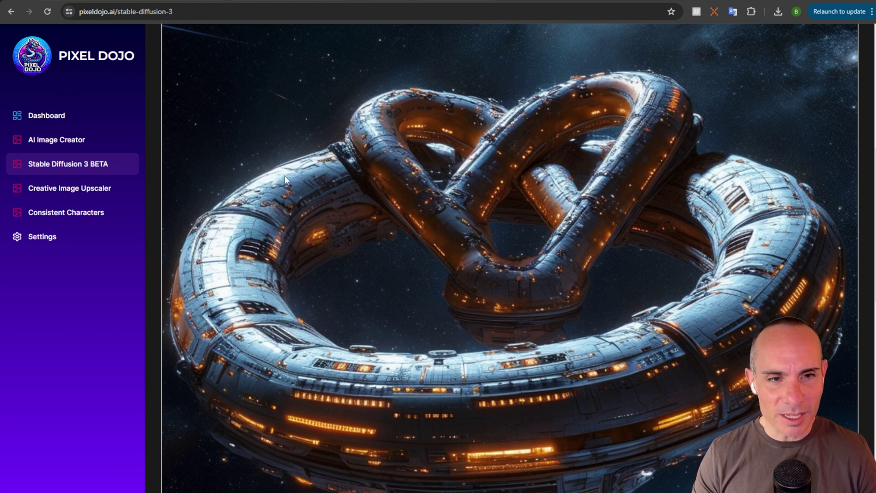
{"action": "scroll", "coordinate": [509, 258], "scroll_direction": "down", "scroll_amount": 4}
{"action": "scroll", "coordinate": [510, 257], "scroll_direction": "up", "scroll_amount": 6}
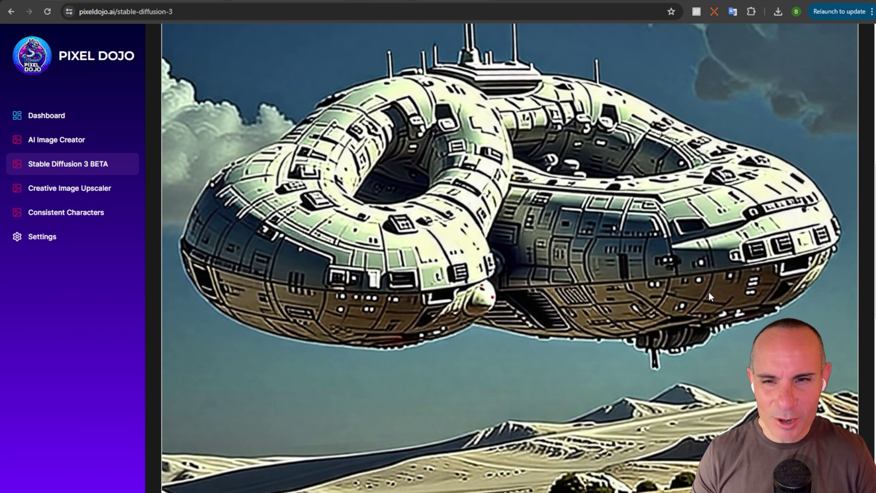
{"action": "scroll", "coordinate": [709, 292], "scroll_direction": "down", "scroll_amount": 4}
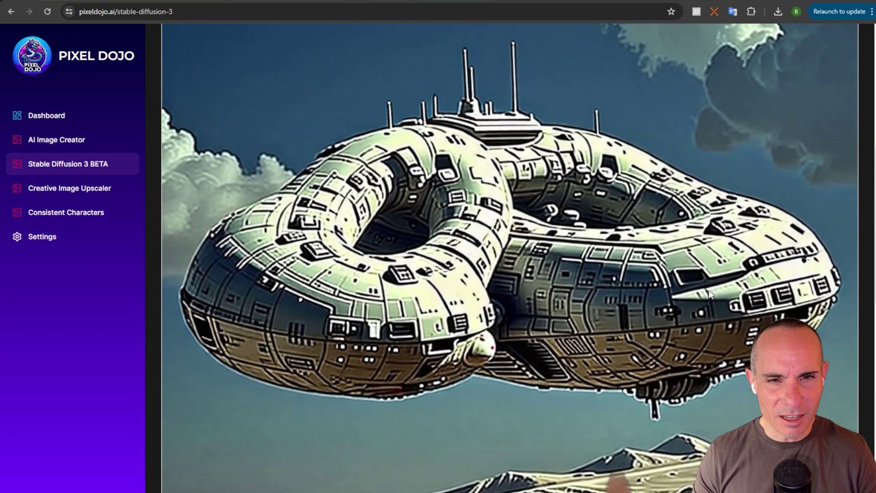
{"action": "scroll", "coordinate": [708, 290], "scroll_direction": "up", "scroll_amount": 5}
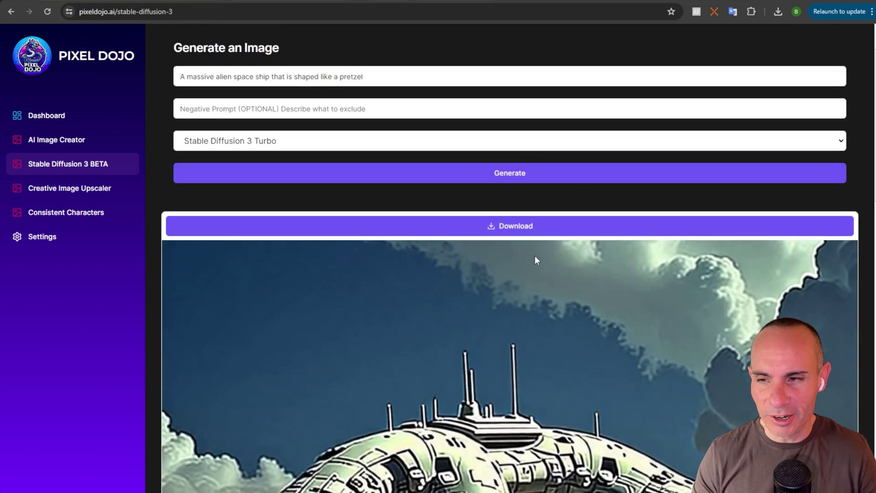
{"action": "scroll", "coordinate": [535, 258], "scroll_direction": "down", "scroll_amount": 7}
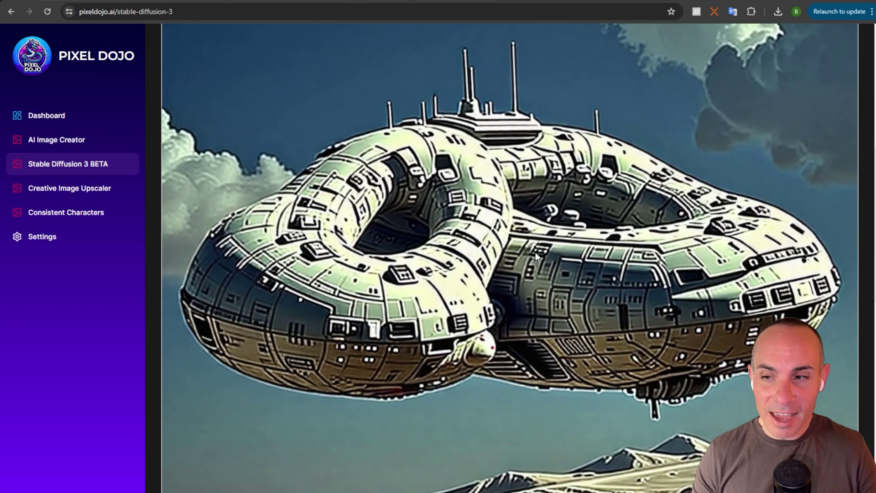
{"action": "scroll", "coordinate": [535, 251], "scroll_direction": "down", "scroll_amount": 5}
{"action": "scroll", "coordinate": [535, 250], "scroll_direction": "up", "scroll_amount": 12}
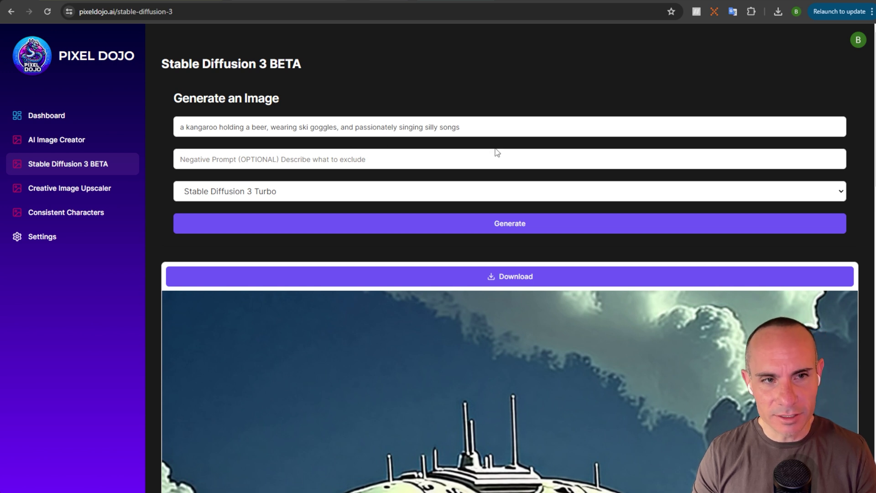
- Generate the kangaroo-with-beer image with Stable Diffusion 3 Turbo and review it
{"action": "left_click", "coordinate": [473, 229]}
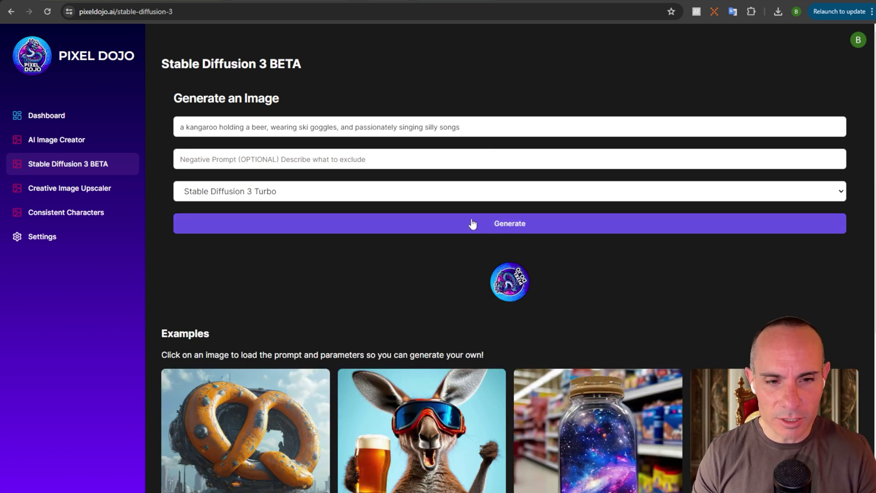
{"action": "scroll", "coordinate": [475, 223], "scroll_direction": "down", "scroll_amount": 1}
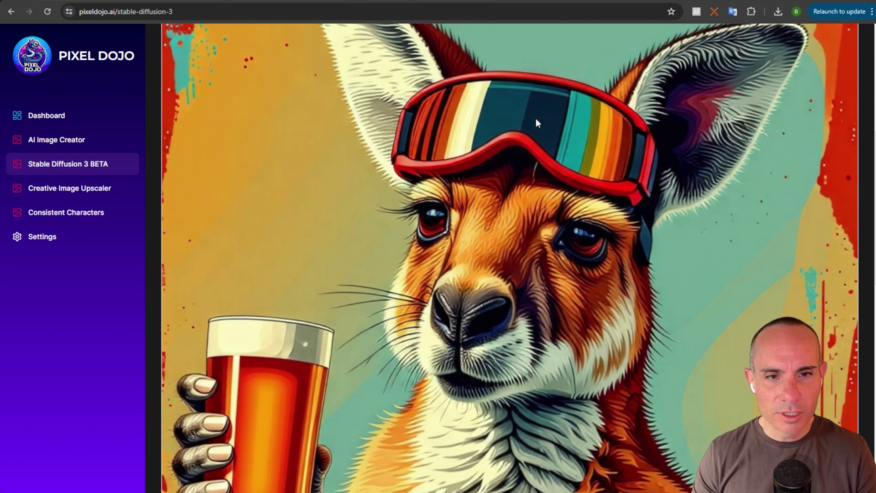
{"action": "scroll", "coordinate": [559, 282], "scroll_direction": "down", "scroll_amount": 3}
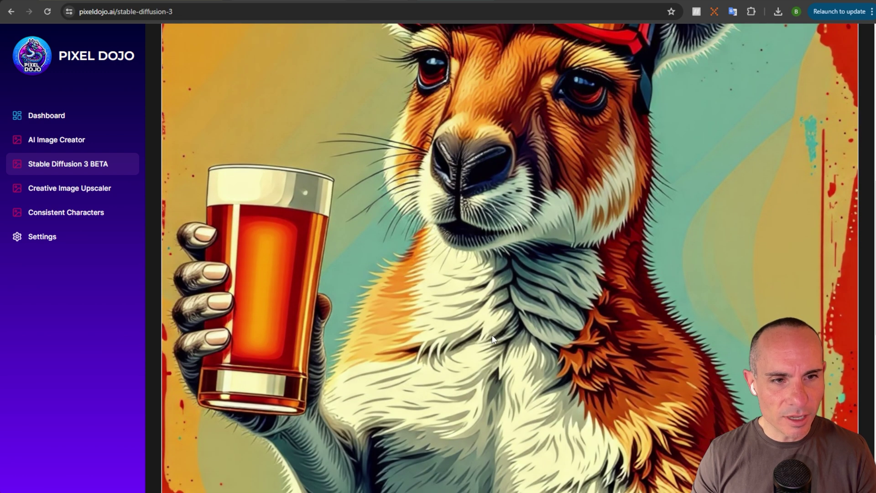
{"action": "scroll", "coordinate": [604, 342], "scroll_direction": "down", "scroll_amount": 1}
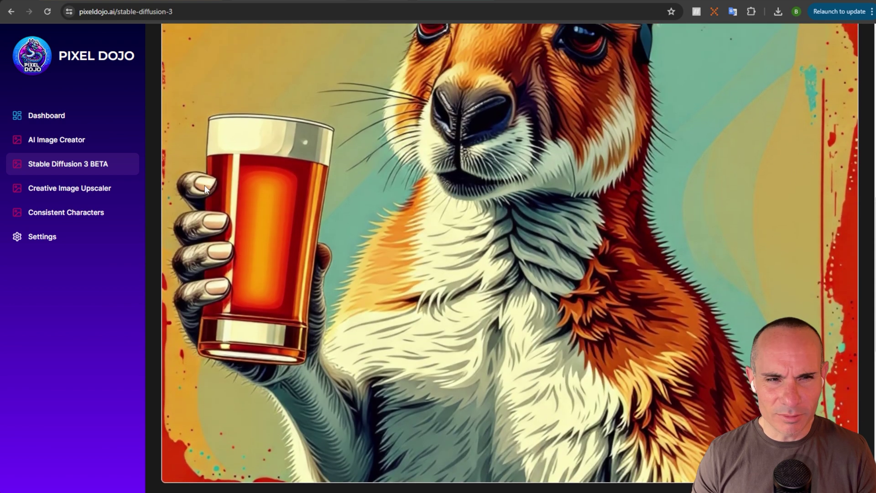
{"action": "scroll", "coordinate": [471, 296], "scroll_direction": "down", "scroll_amount": 4}
{"action": "scroll", "coordinate": [471, 296], "scroll_direction": "up", "scroll_amount": 4}
{"action": "scroll", "coordinate": [471, 295], "scroll_direction": "up", "scroll_amount": 4}
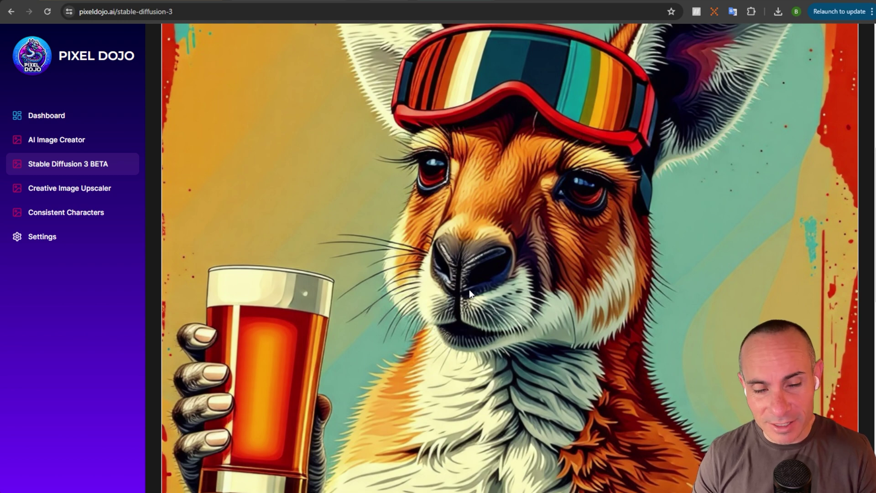
{"action": "scroll", "coordinate": [470, 287], "scroll_direction": "up", "scroll_amount": 6}
- Switch the model to Stable Diffusion 3 and generate the kangaroo image again
{"action": "left_click", "coordinate": [376, 146]}
{"action": "left_click", "coordinate": [286, 155]}
{"action": "left_click", "coordinate": [539, 177]}
{"action": "scroll", "coordinate": [644, 202], "scroll_direction": "down", "scroll_amount": 2}
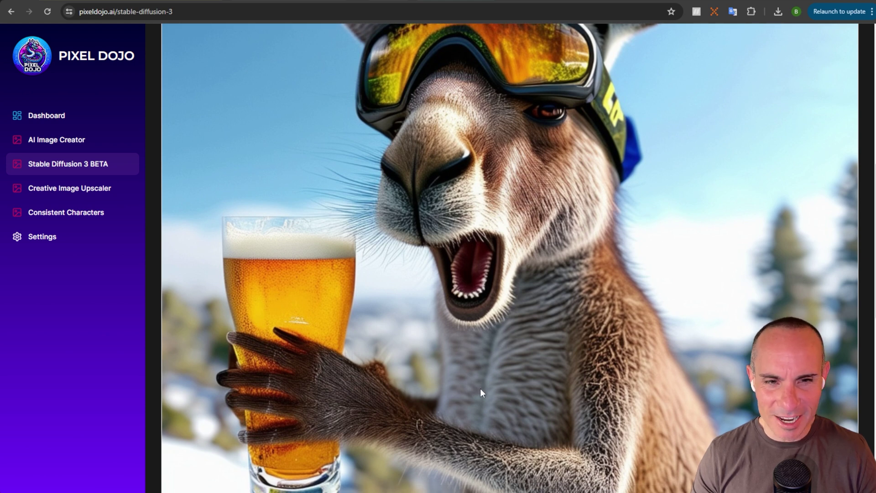
{"action": "scroll", "coordinate": [587, 332], "scroll_direction": "down", "scroll_amount": 8}
{"action": "scroll", "coordinate": [588, 331], "scroll_direction": "up", "scroll_amount": 8}
{"action": "scroll", "coordinate": [588, 331], "scroll_direction": "up", "scroll_amount": 2}
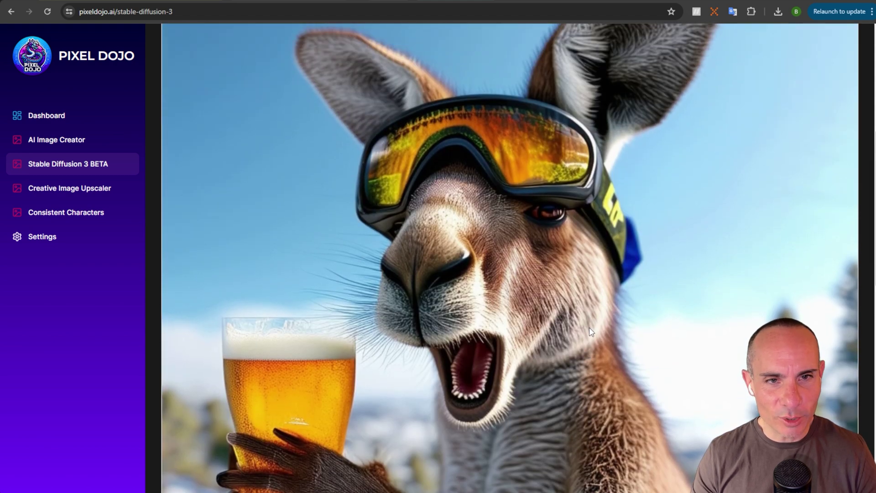
- Scroll through the galaxy-filled bottle on store shelves result
{"action": "scroll", "coordinate": [590, 332], "scroll_direction": "up", "scroll_amount": 6}
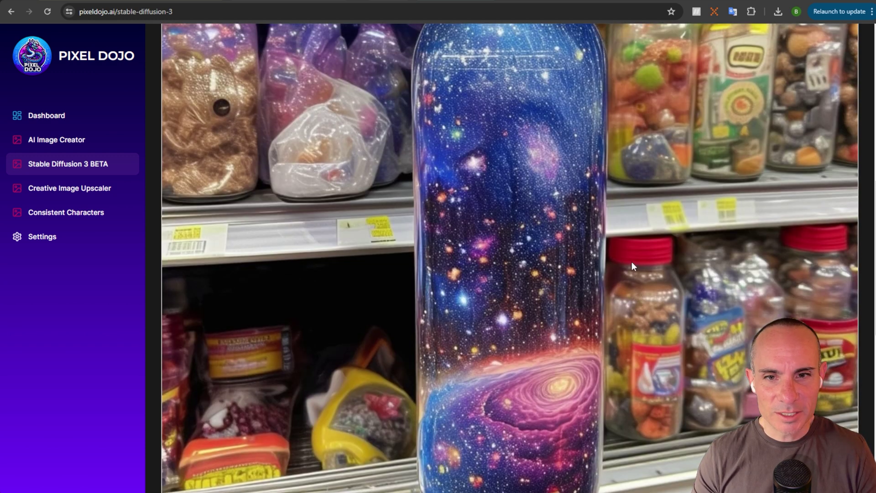
{"action": "scroll", "coordinate": [631, 261], "scroll_direction": "up", "scroll_amount": 5}
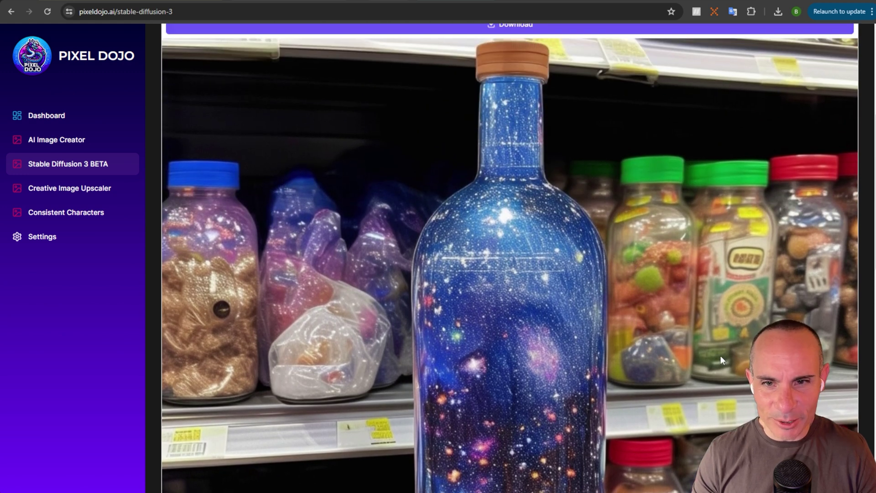
{"action": "scroll", "coordinate": [648, 415], "scroll_direction": "up", "scroll_amount": 4}
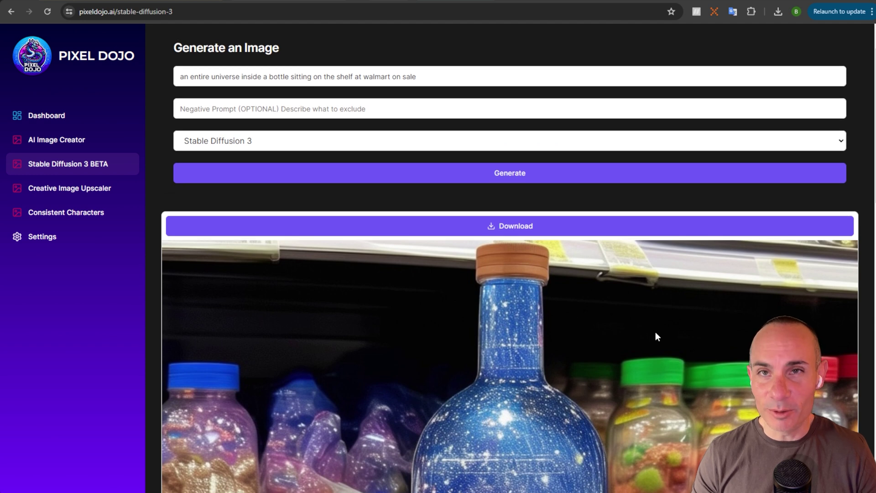
{"action": "scroll", "coordinate": [655, 337], "scroll_direction": "down", "scroll_amount": 6}
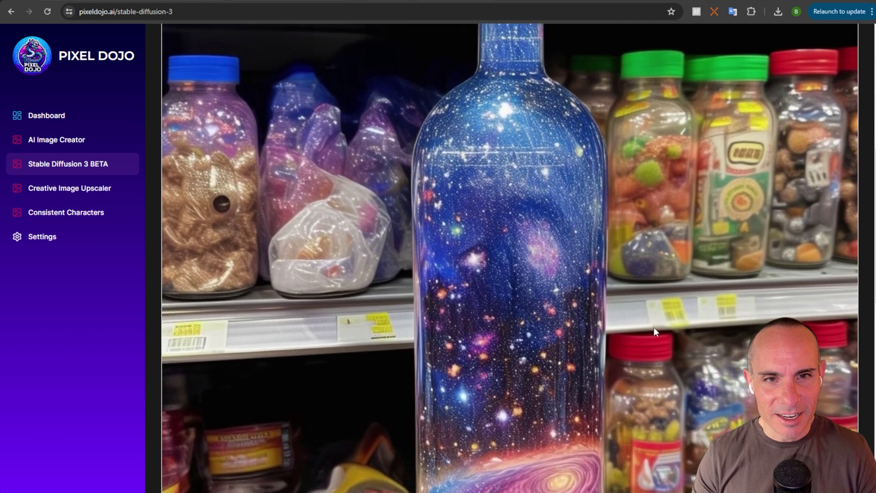
{"action": "scroll", "coordinate": [654, 328], "scroll_direction": "up", "scroll_amount": 2}
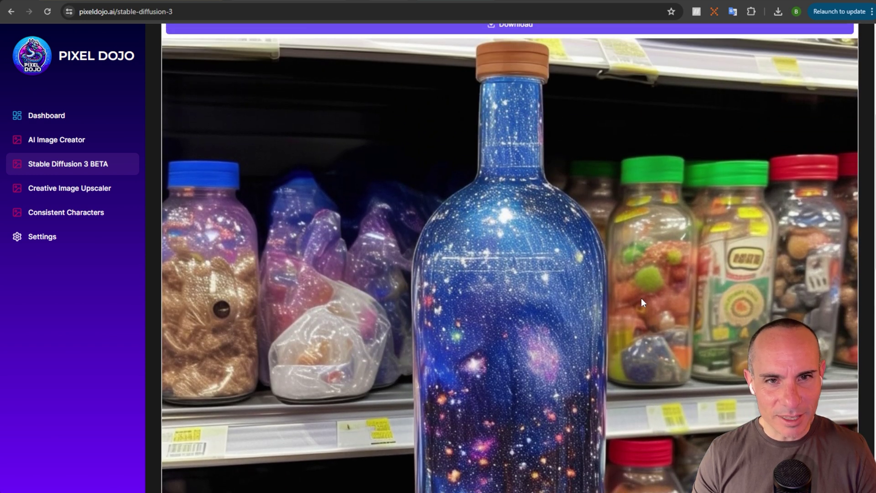
{"action": "scroll", "coordinate": [641, 298], "scroll_direction": "down", "scroll_amount": 6}
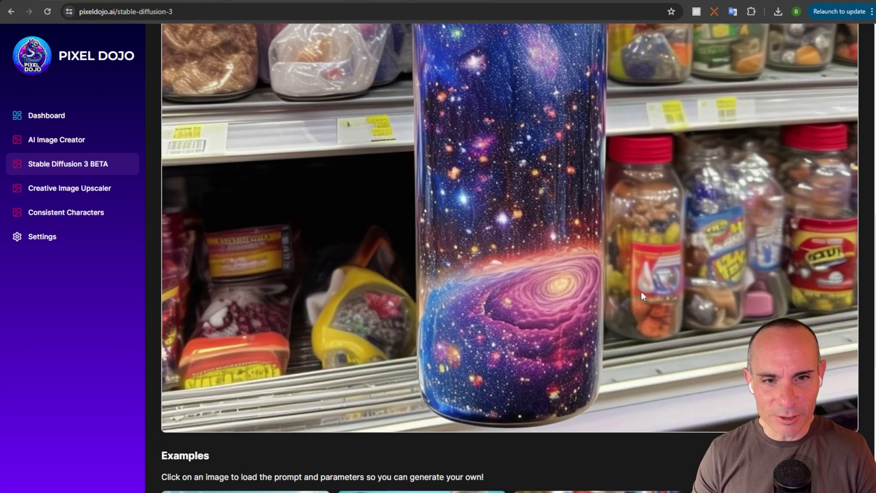
{"action": "scroll", "coordinate": [639, 288], "scroll_direction": "up", "scroll_amount": 15}
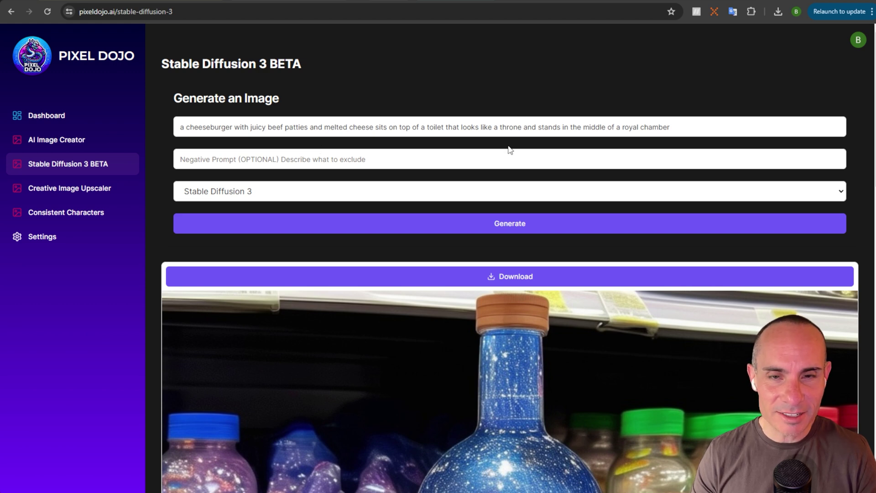
- Generate the cheeseburger on a throne-like toilet image and scroll through the result
{"action": "left_click", "coordinate": [501, 223]}
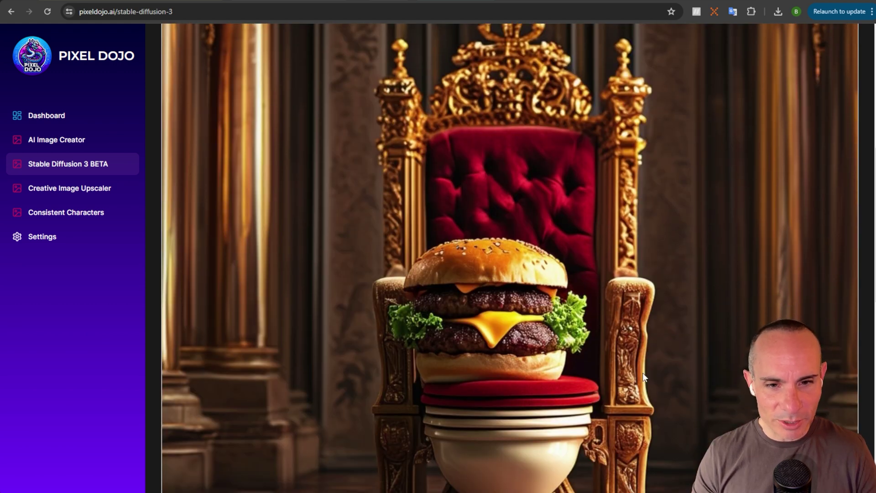
{"action": "scroll", "coordinate": [636, 372], "scroll_direction": "down", "scroll_amount": 3}
{"action": "scroll", "coordinate": [633, 370], "scroll_direction": "up", "scroll_amount": 2}
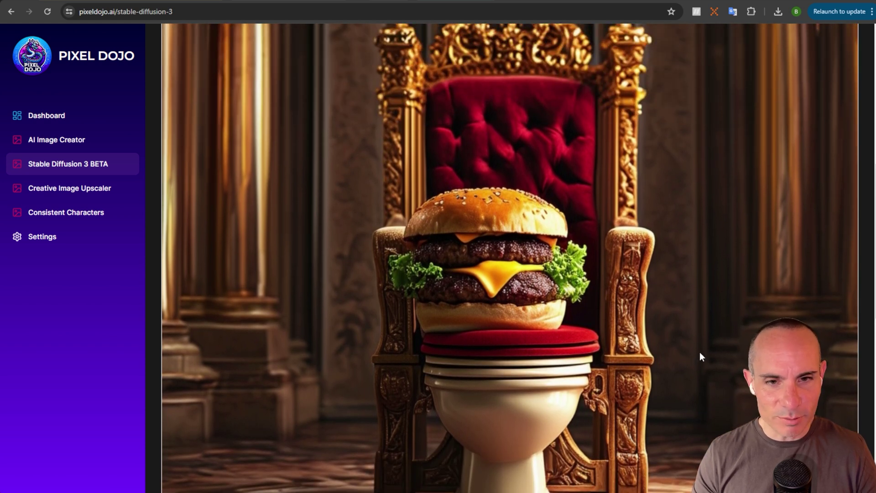
{"action": "scroll", "coordinate": [699, 351], "scroll_direction": "down", "scroll_amount": 1}
{"action": "scroll", "coordinate": [699, 351], "scroll_direction": "up", "scroll_amount": 2}
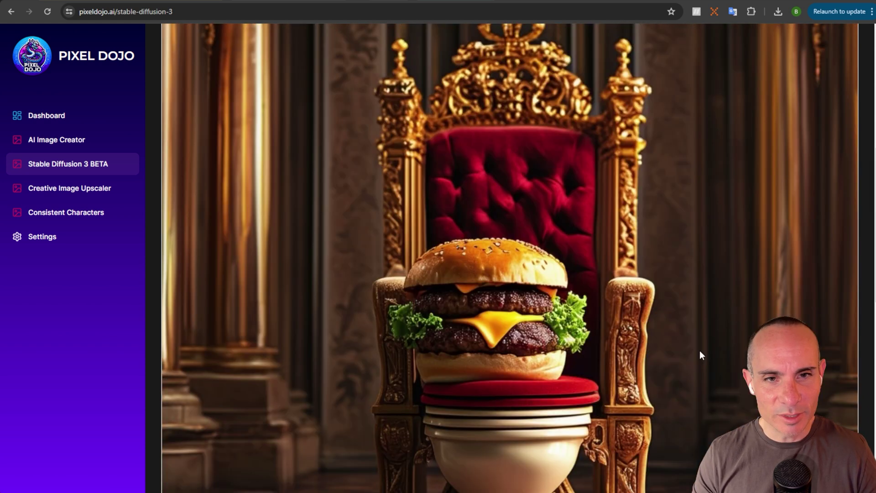
{"action": "scroll", "coordinate": [700, 355], "scroll_direction": "up", "scroll_amount": 7}
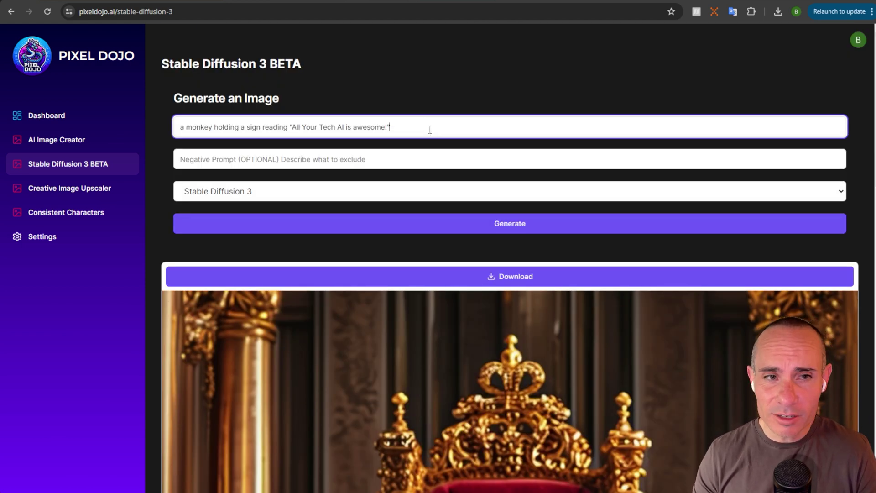
- Generate a Stable Diffusion 3 image of a chimpanzee holding an 'All Your Tech AI is awesome!' sign
{"action": "left_click", "coordinate": [516, 218]}
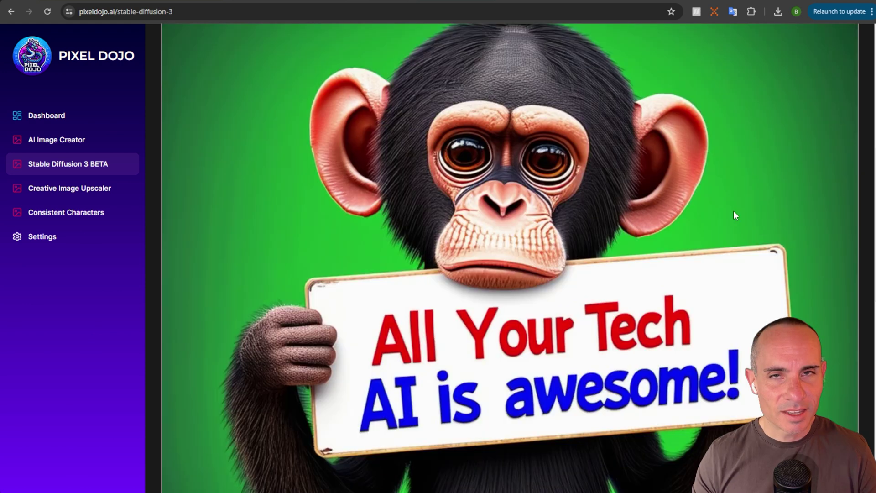